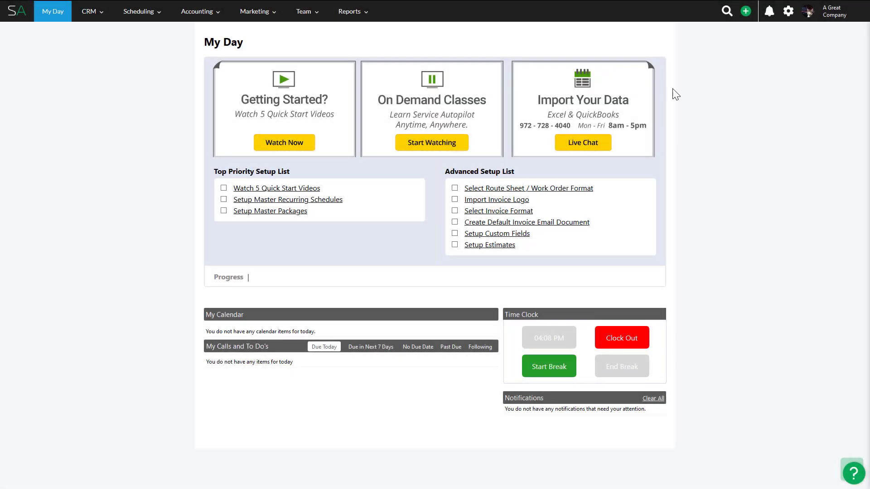
- From the account menu, browse Account & Billing to reach the demo customer's Review Account page
click(807, 14)
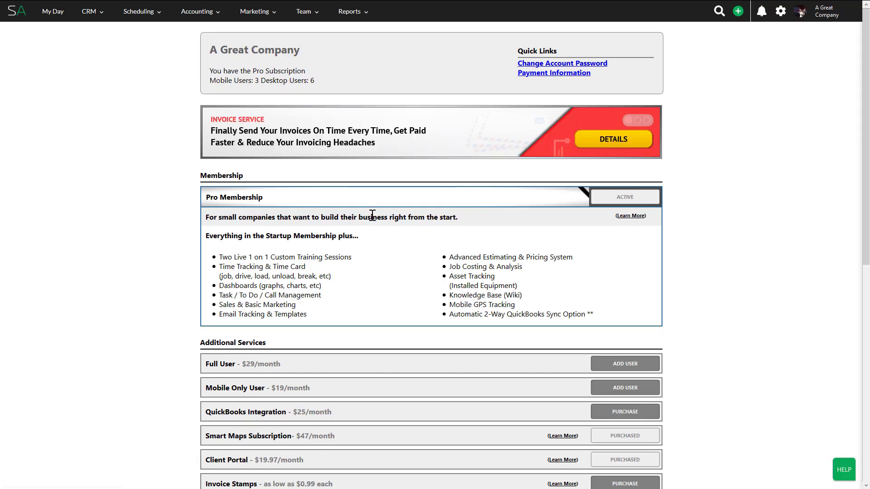
scroll(373, 216, down, 2)
scroll(372, 215, down, 2)
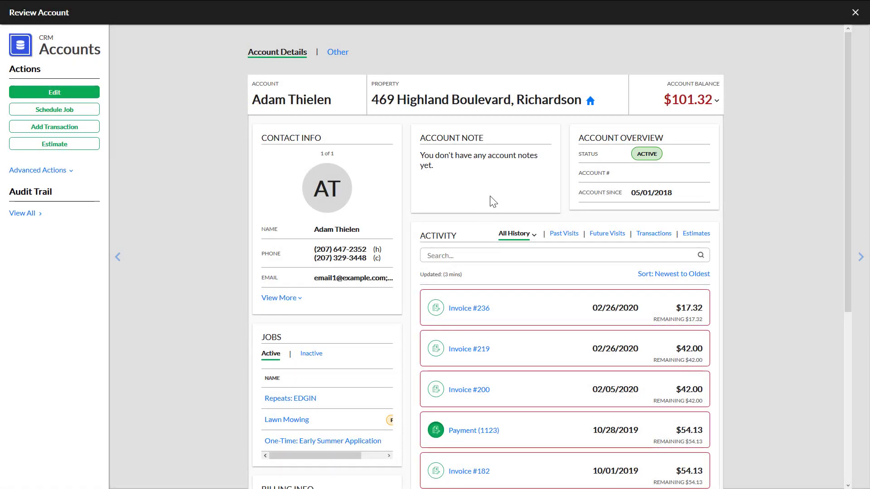
- Open Review Property for the account's property and hide the existing lot and house outlines
click(590, 103)
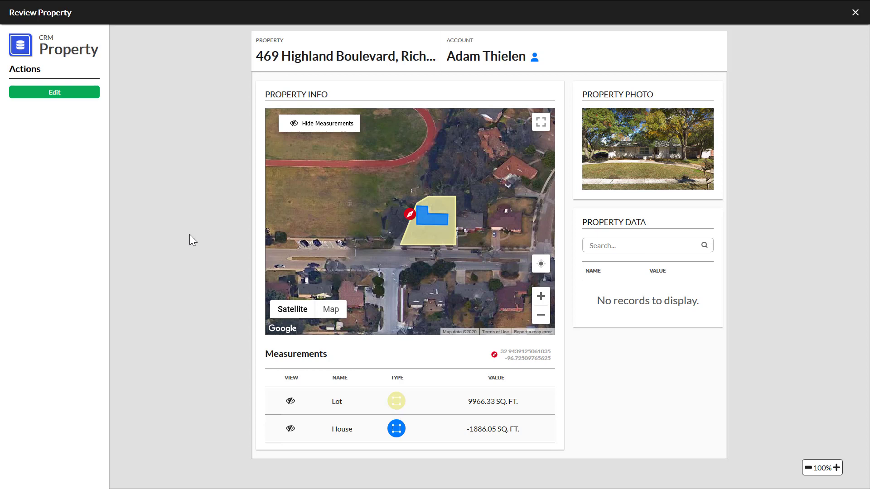
click(327, 126)
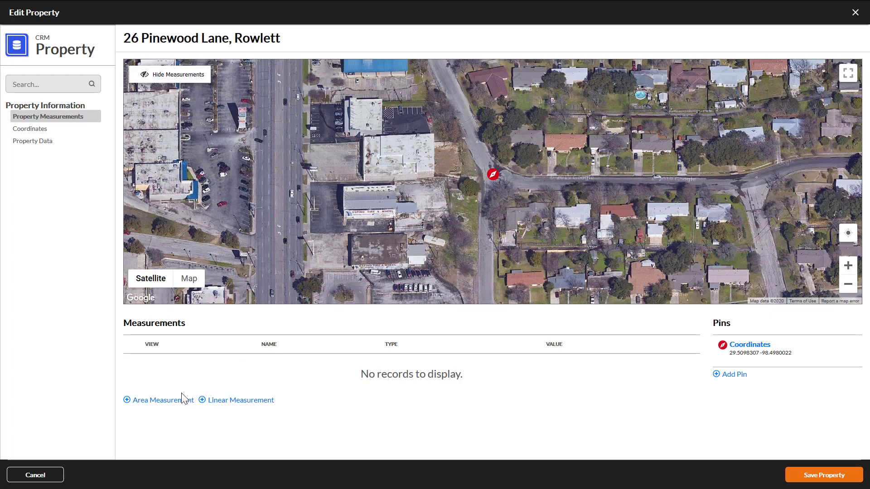
- Start a new area measurement and trace the four-corner house outline on the street map
click(170, 400)
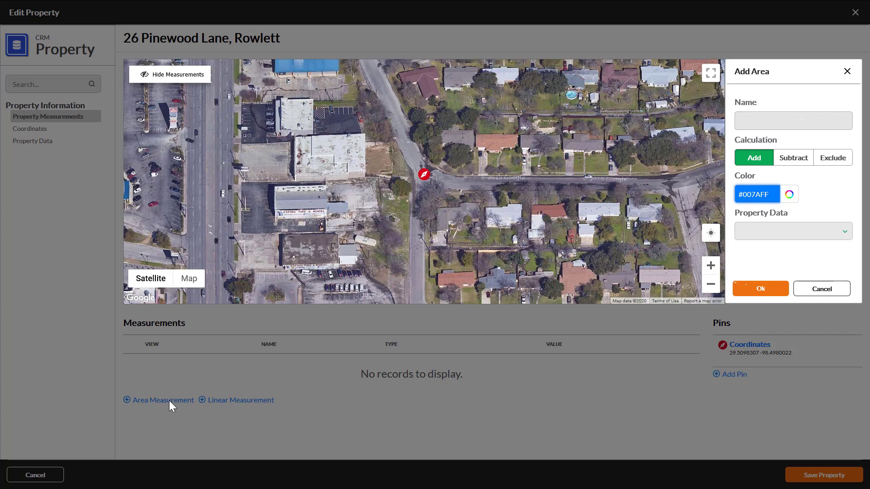
click(193, 286)
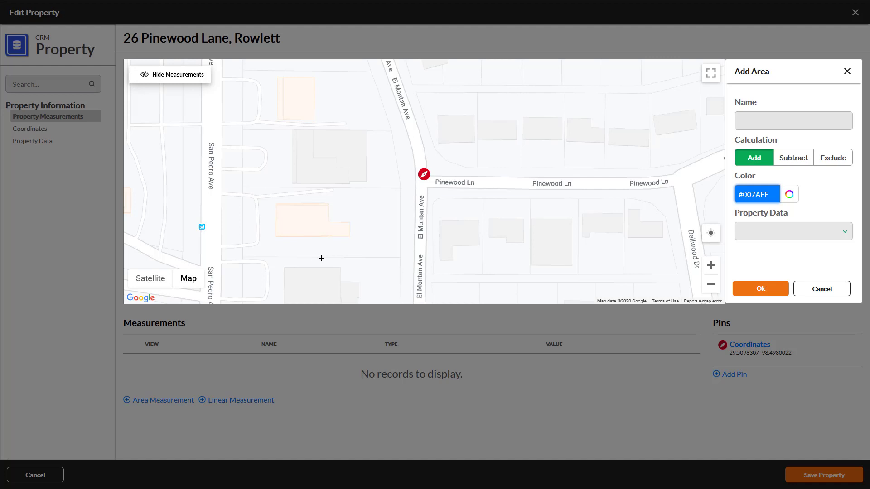
click(437, 117)
click(472, 116)
click(475, 142)
click(437, 143)
click(436, 118)
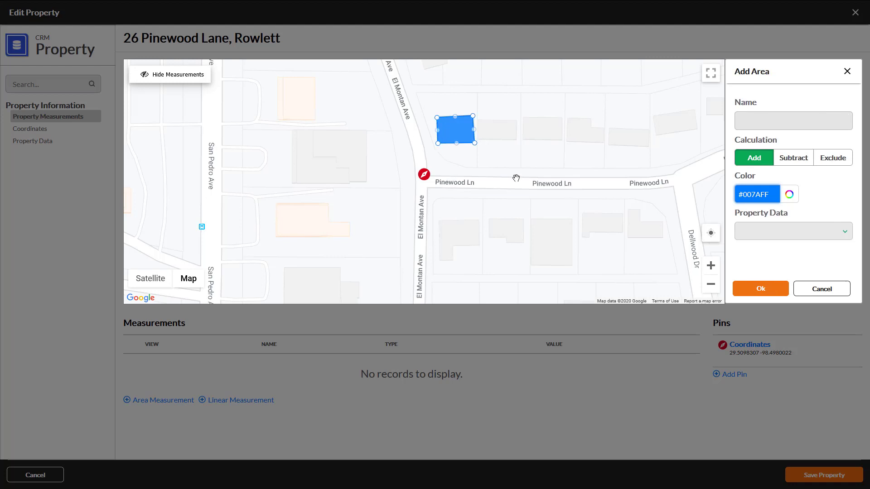
- Name the area House, set it to Subtract, link it to Turf Square Footage, and save
click(788, 126)
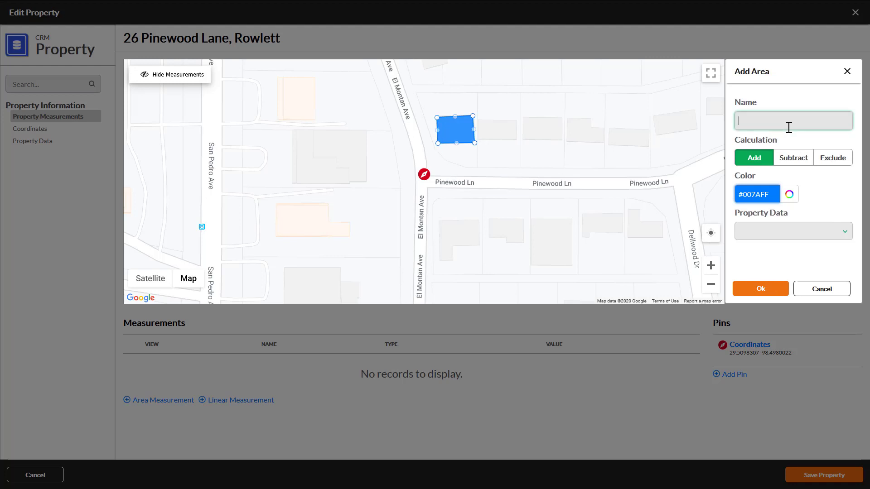
text(House)
click(790, 163)
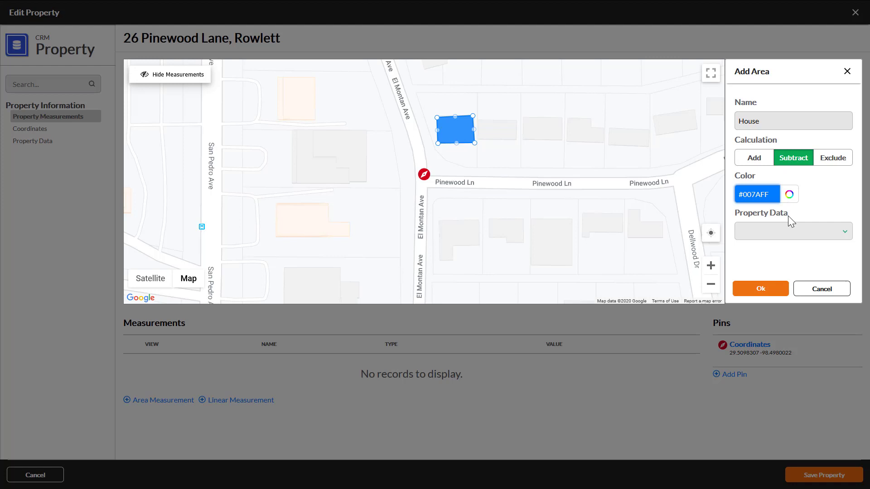
click(787, 233)
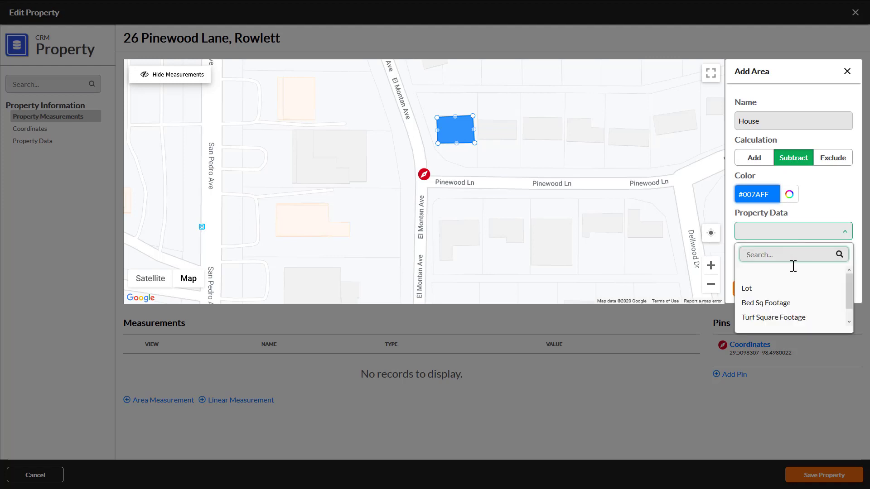
click(780, 320)
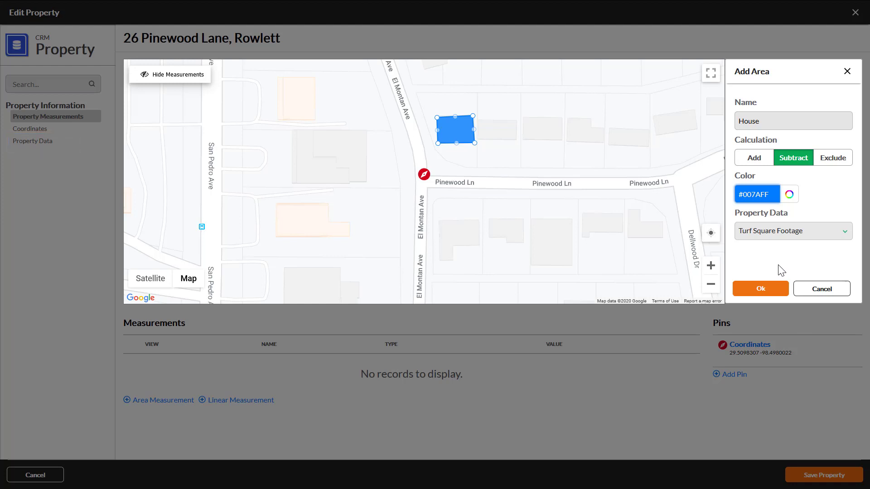
click(760, 289)
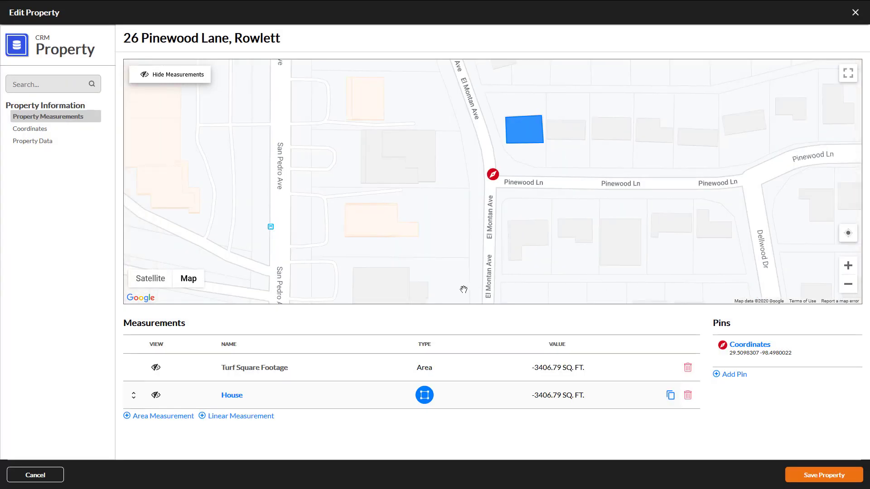
- Start another area measurement and trace the whole lot, including its rounded street corner
click(153, 417)
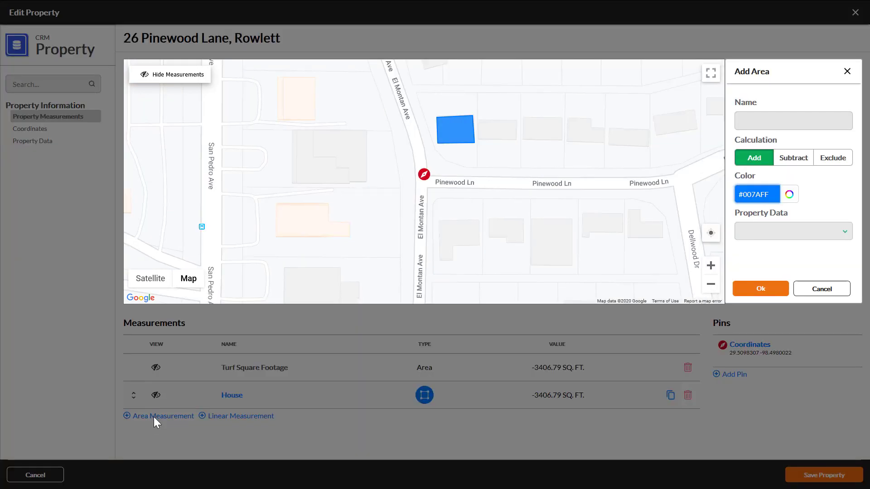
click(416, 92)
click(477, 92)
click(477, 168)
click(465, 168)
click(449, 160)
click(436, 150)
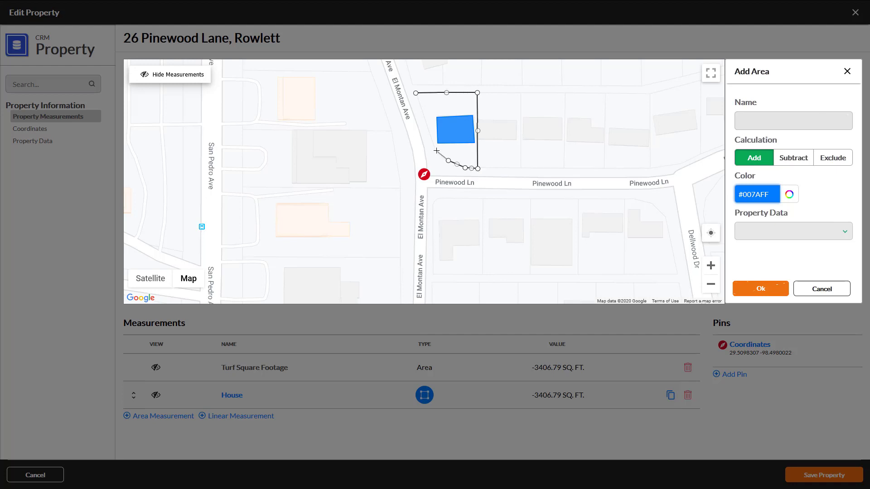
click(416, 94)
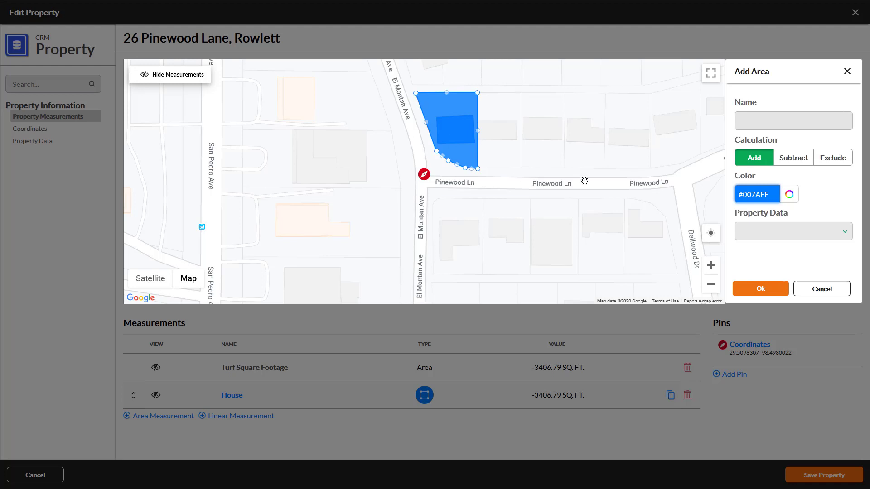
- Set the lot area's colour to light blue #aed2fa
click(757, 195)
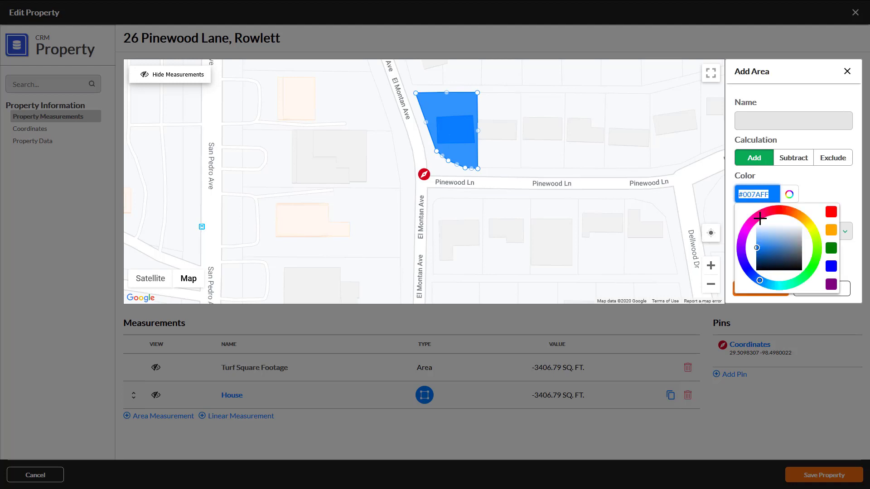
click(762, 236)
click(760, 229)
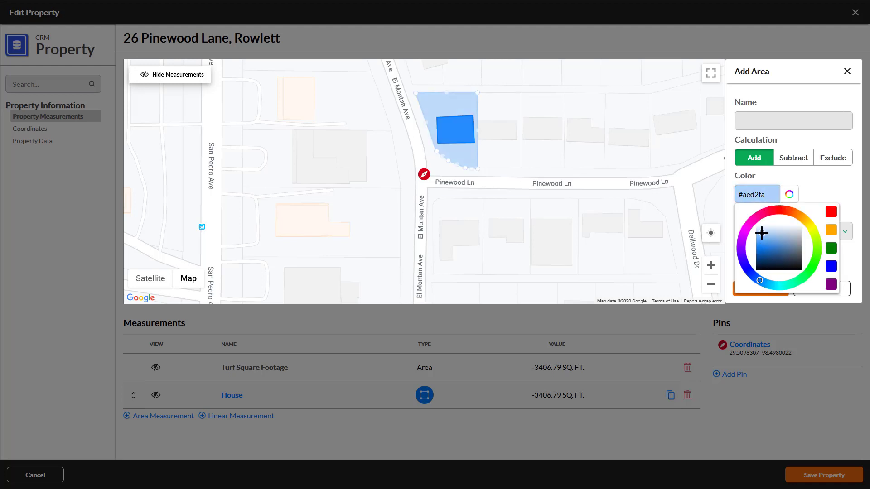
click(789, 194)
- Name the area Lot, keep Add, link it to Turf Square Footage, and save
click(762, 125)
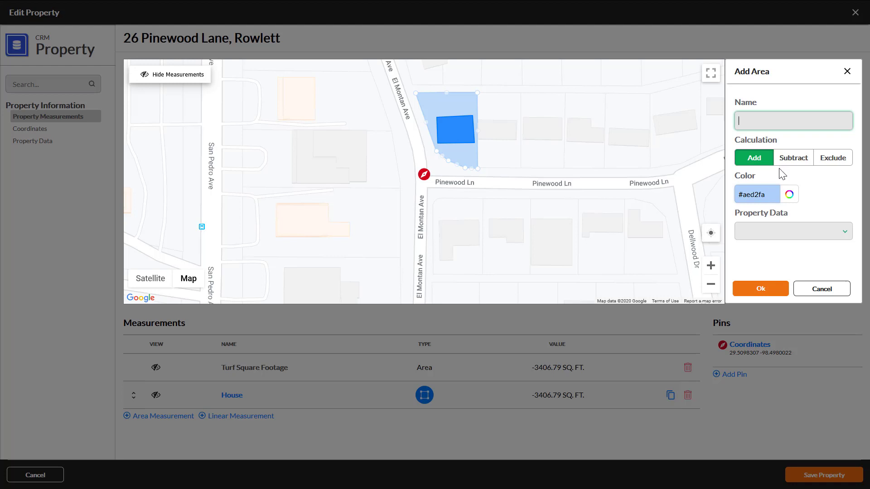
text(Lot)
click(777, 236)
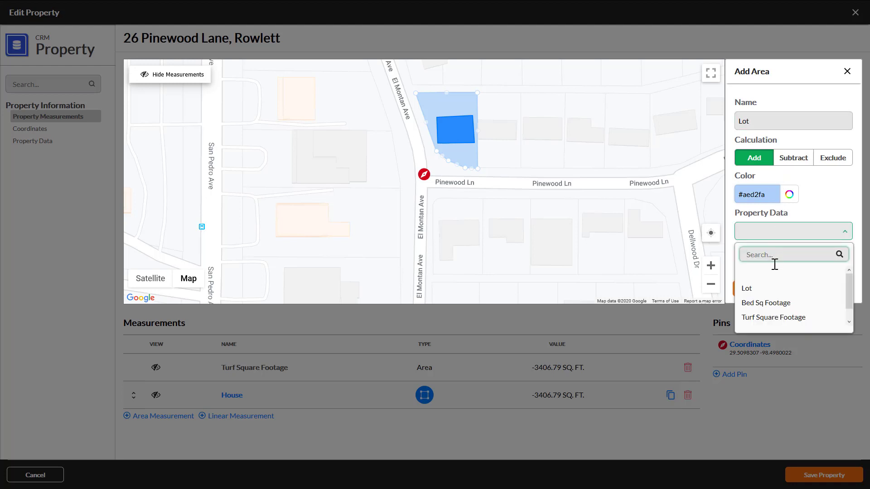
click(765, 321)
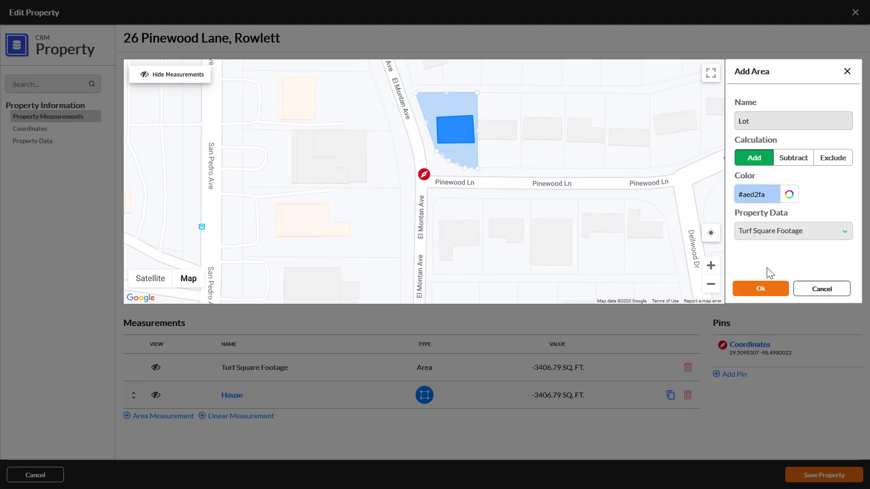
click(761, 290)
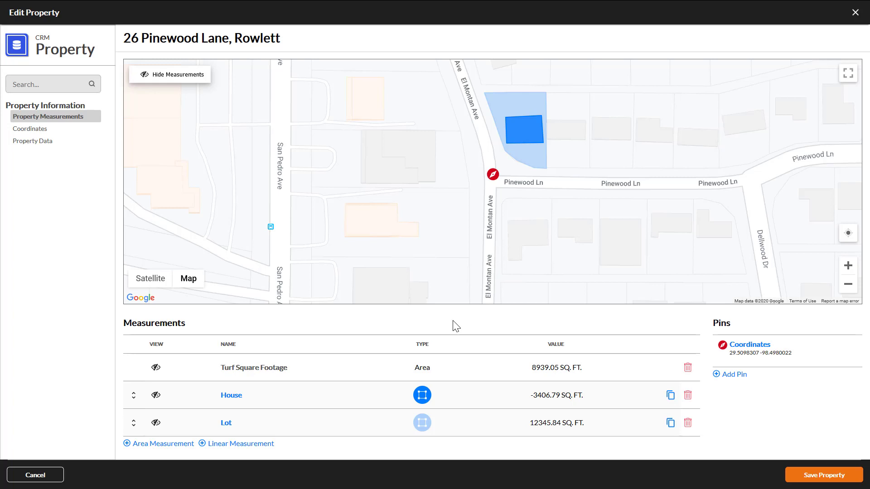
click(31, 133)
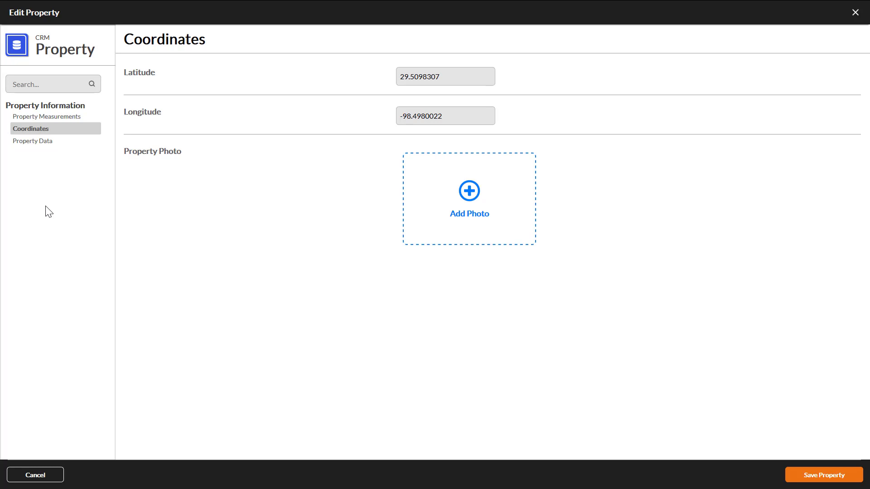
click(48, 117)
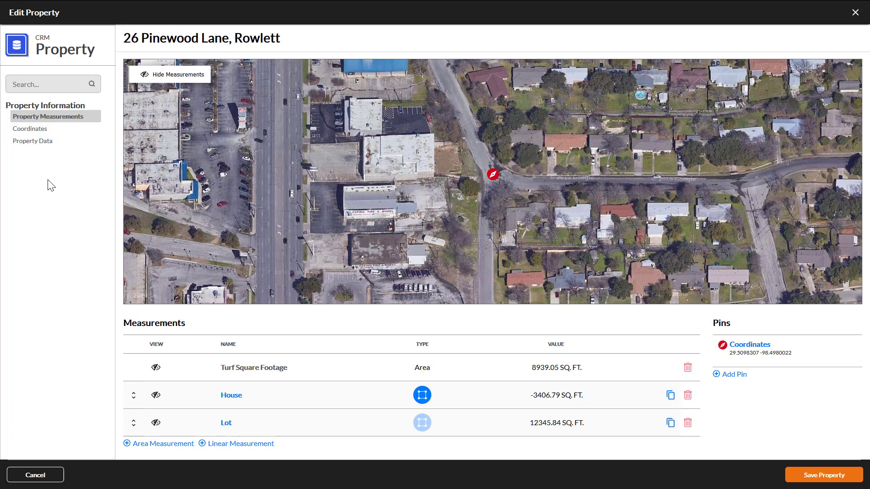